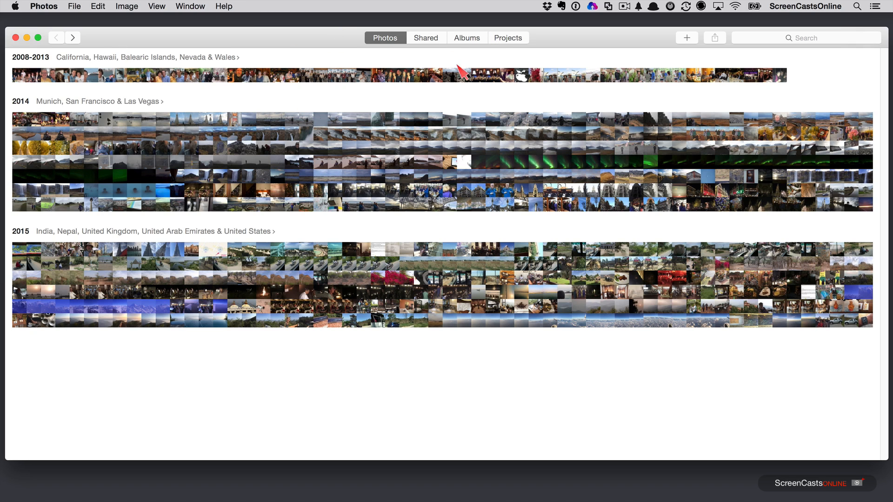
Show the sidebar in the albums view and get started with the Faces album.
left_click(474, 40)
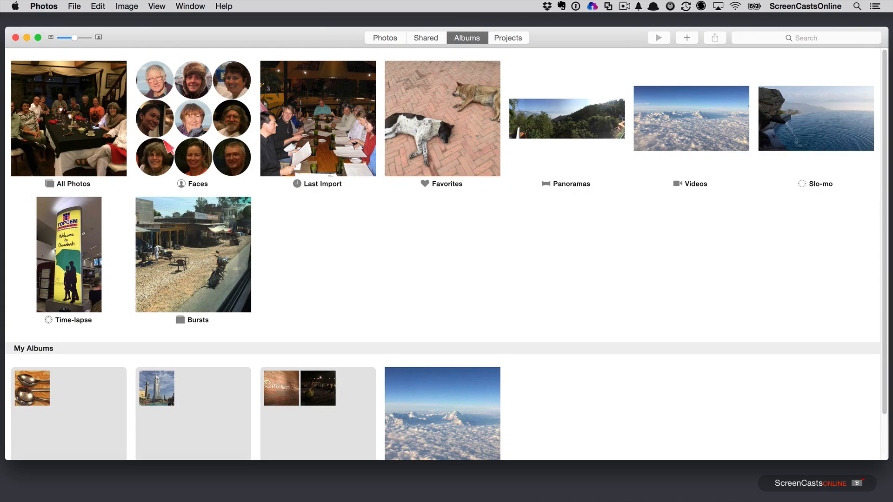
left_click(158, 6)
left_click(176, 68)
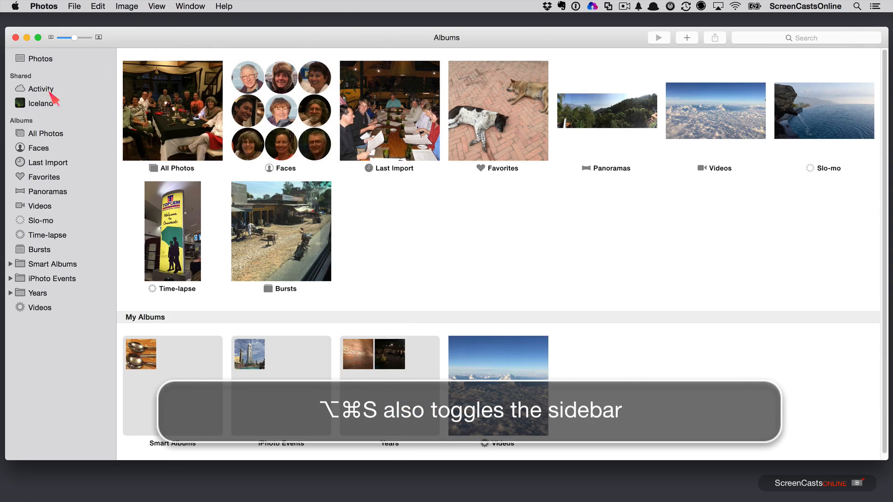
left_click(43, 147)
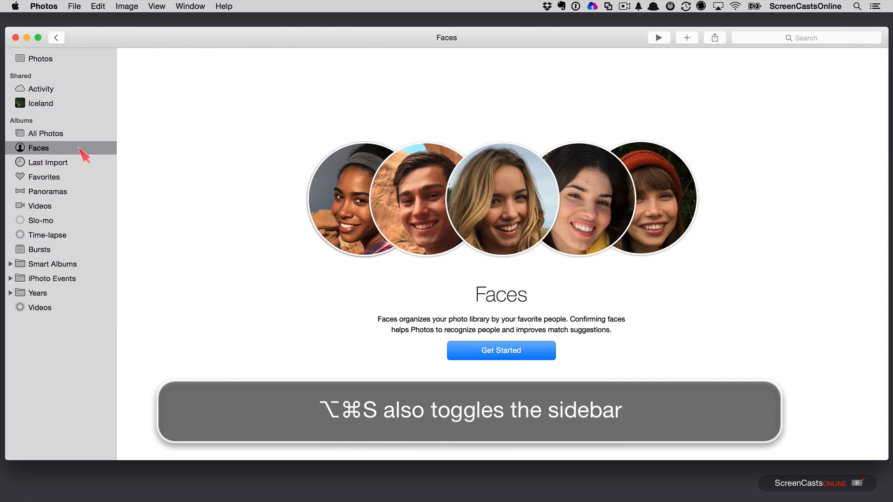
left_click(499, 352)
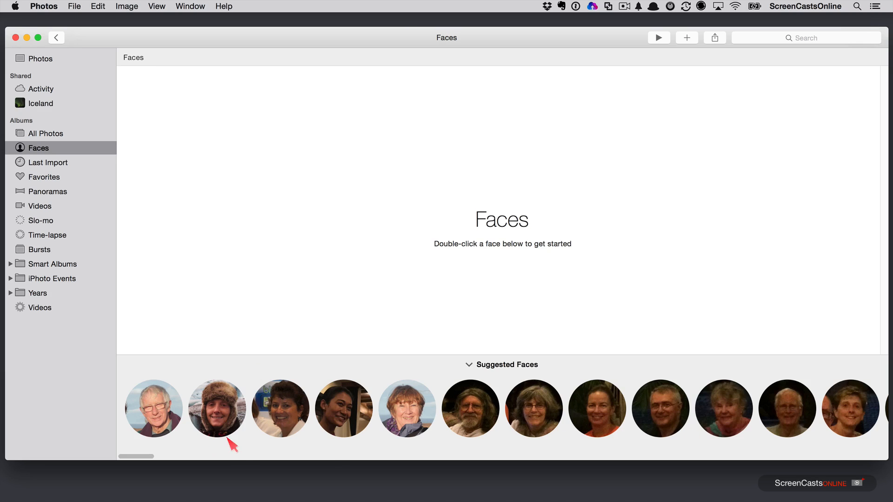
Name the third suggested face, the smiling woman with short dark hair, with her first name.
double_click(285, 421)
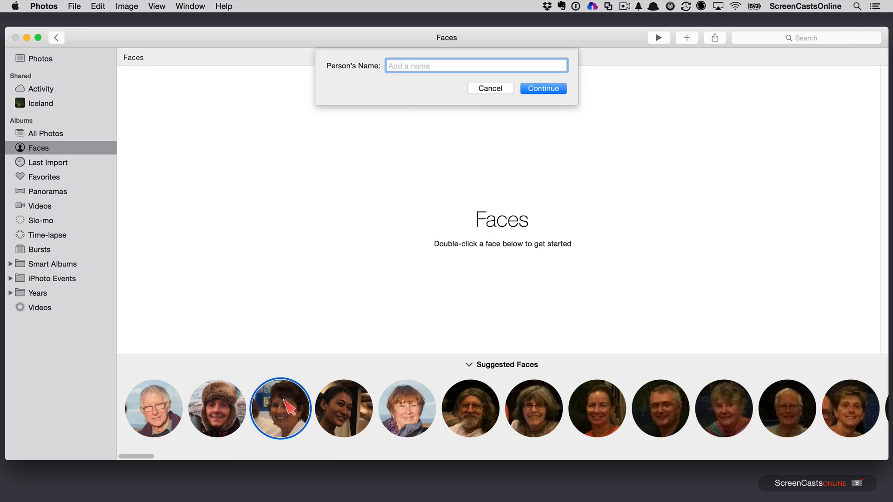
type("Allison")
left_click(544, 88)
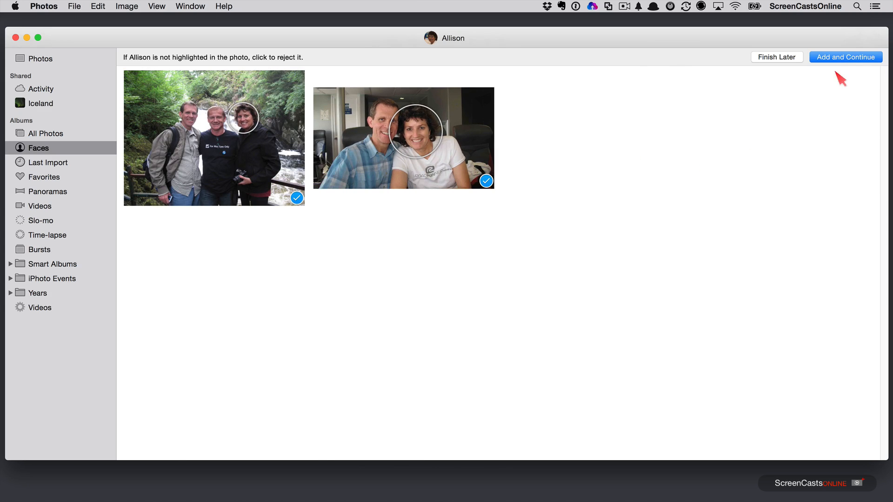
Accept three batches of suggested photo matches for the newly named woman, leave the remaining suggestions for another time and complete the summary.
left_click(841, 58)
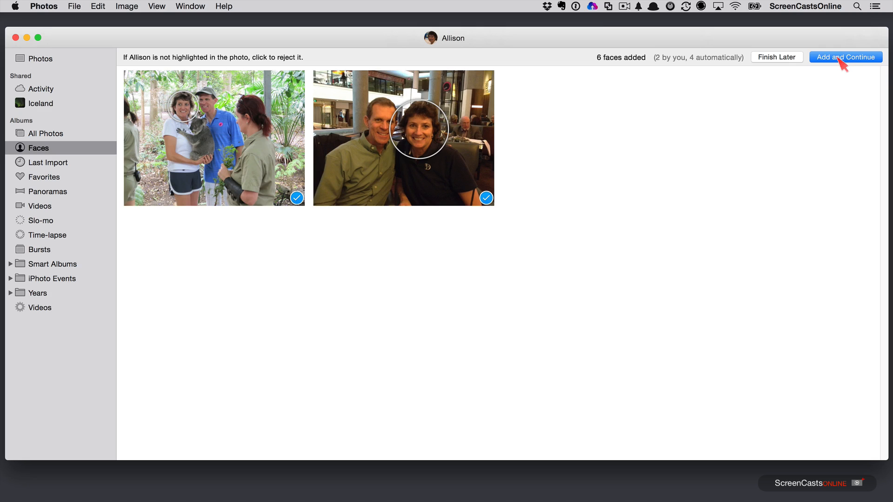
left_click(841, 58)
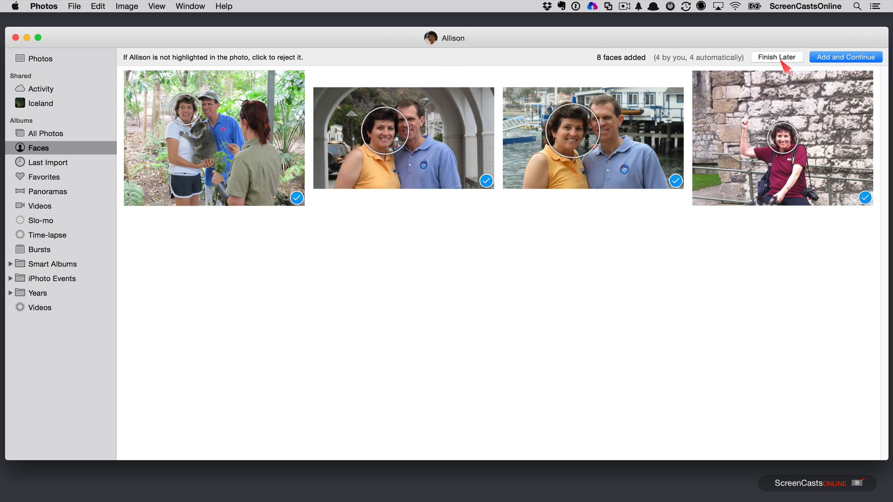
left_click(842, 59)
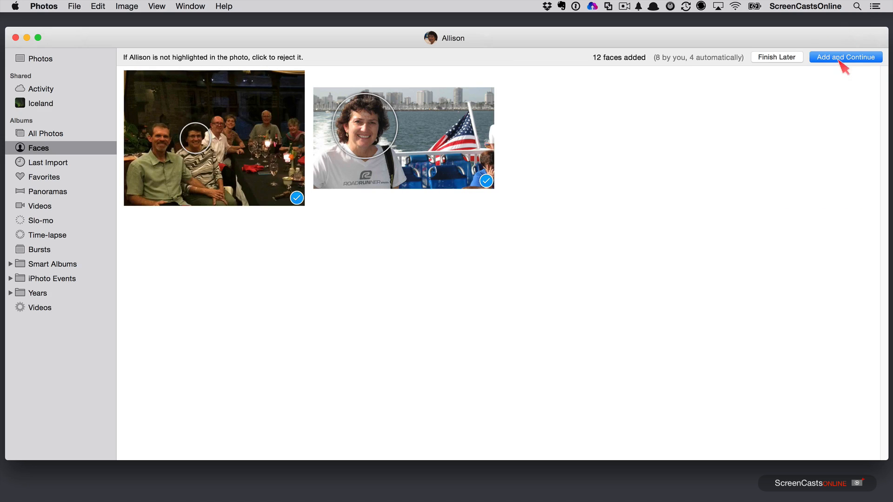
left_click(780, 60)
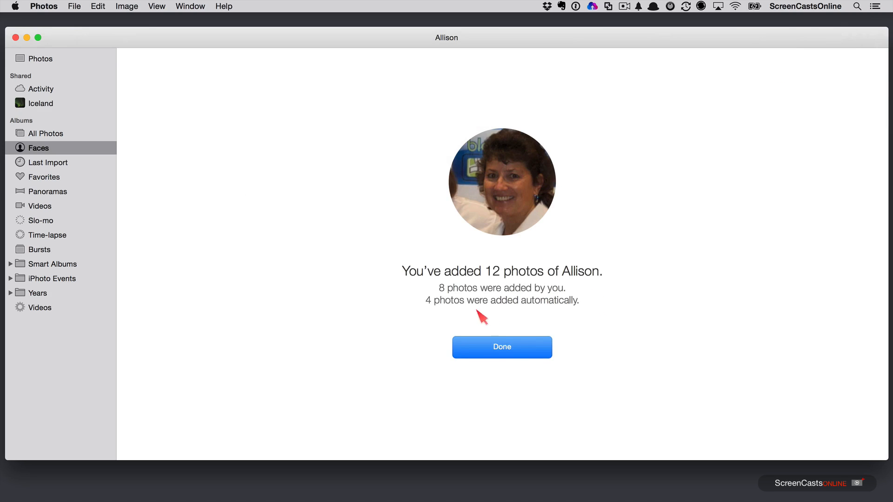
left_click(506, 354)
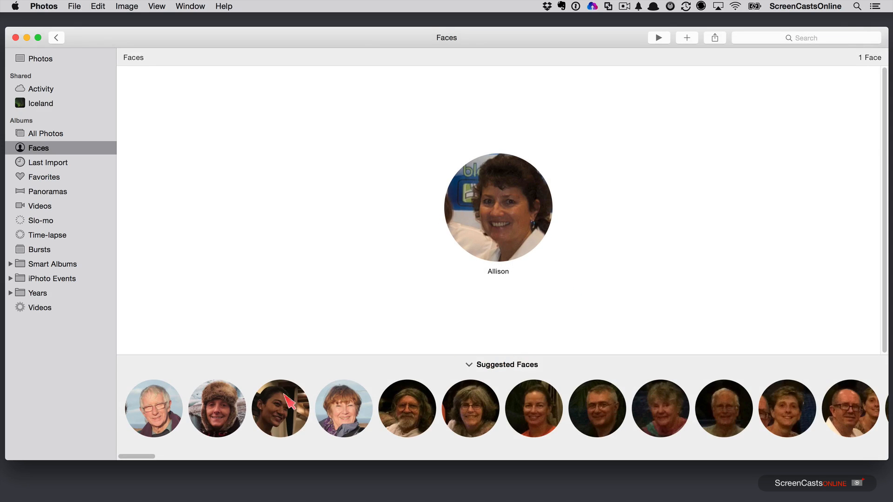
Name the suggested face of the man in glasses and white shirt using his matching contact, and complete the summary.
double_click(849, 423)
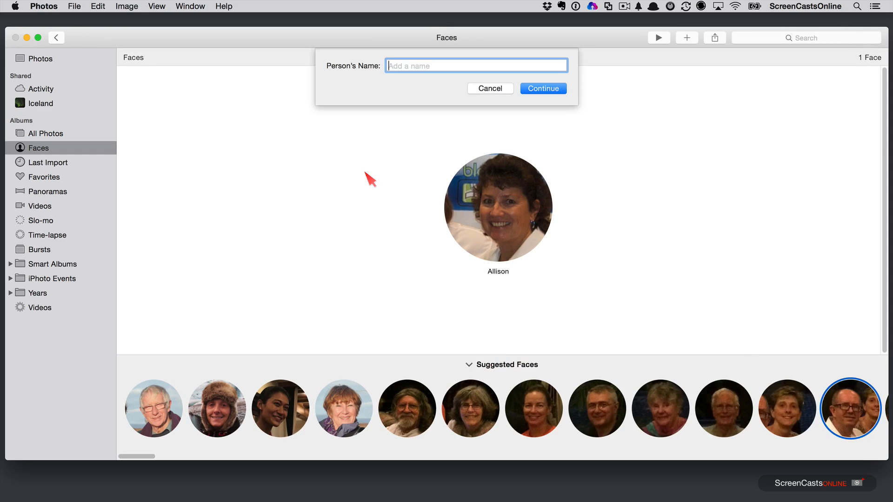
type("Don")
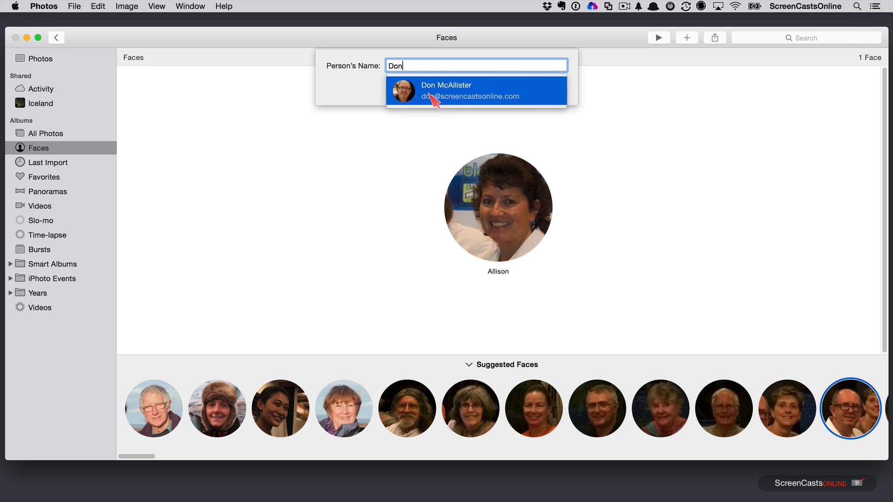
left_click(428, 95)
left_click(557, 90)
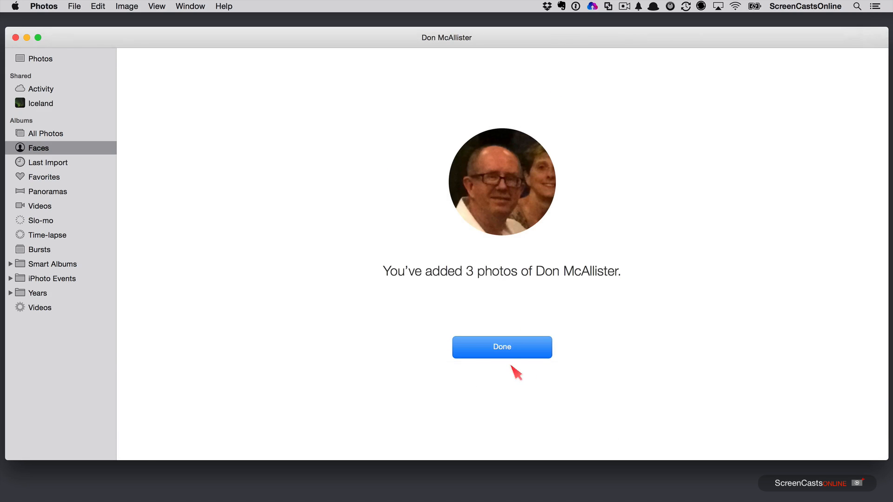
left_click(503, 349)
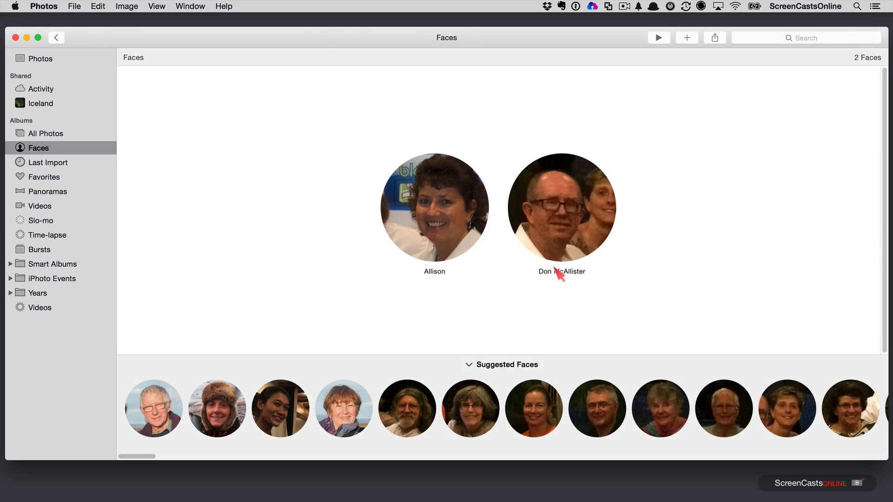
Examine the named man's album as full photos and as face crops, and return to the Faces overview.
double_click(564, 221)
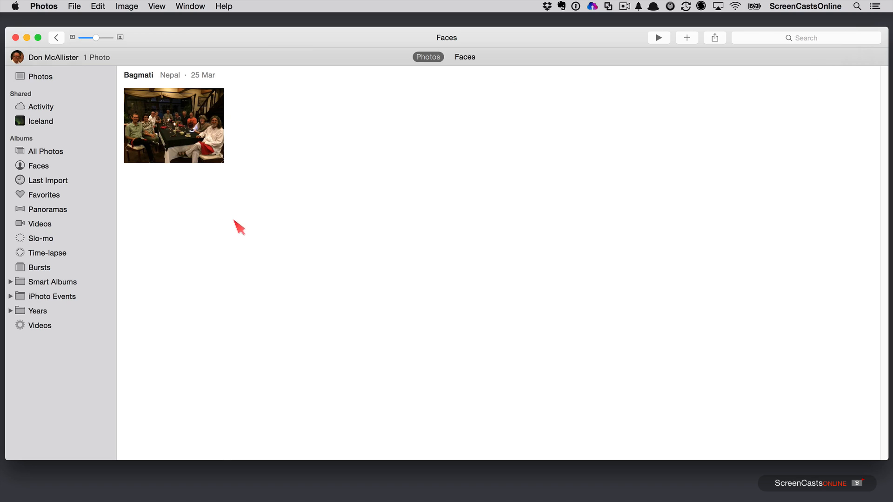
mouse_move(289, 132)
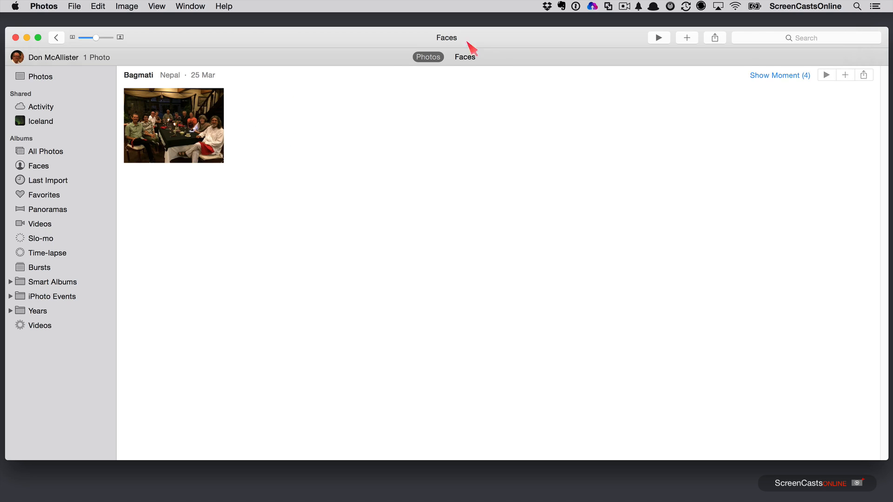
left_click(470, 60)
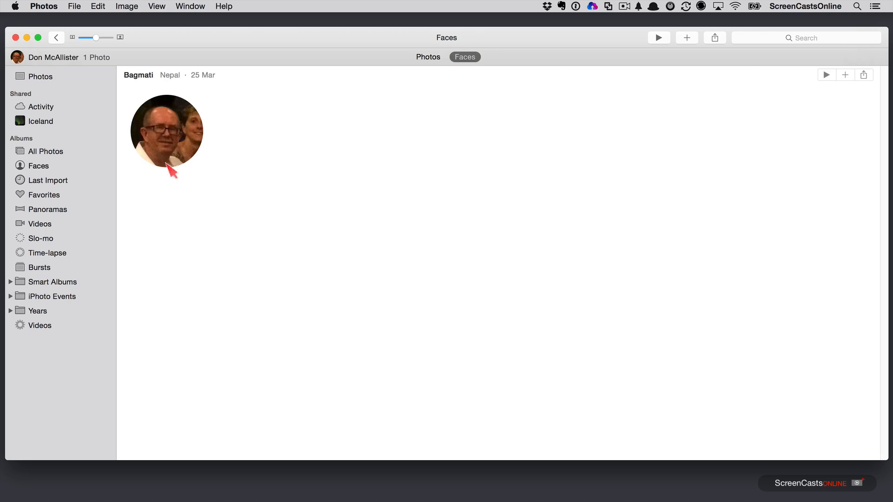
left_click(433, 62)
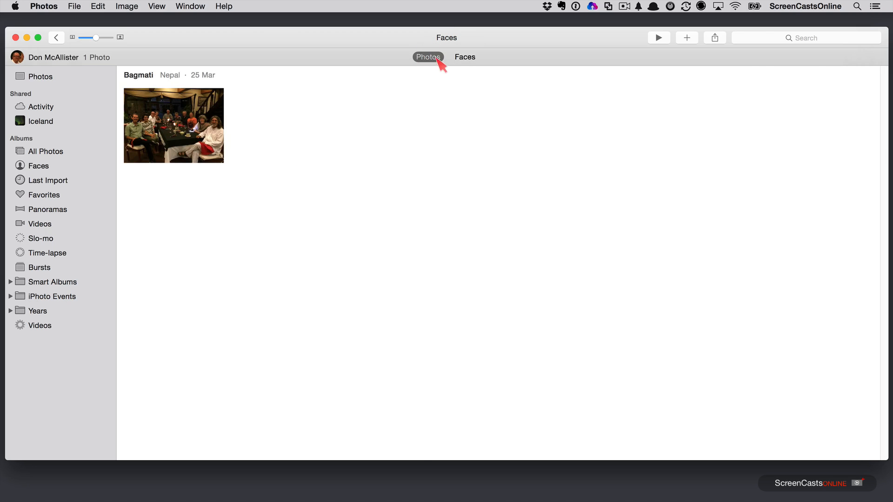
left_click(45, 170)
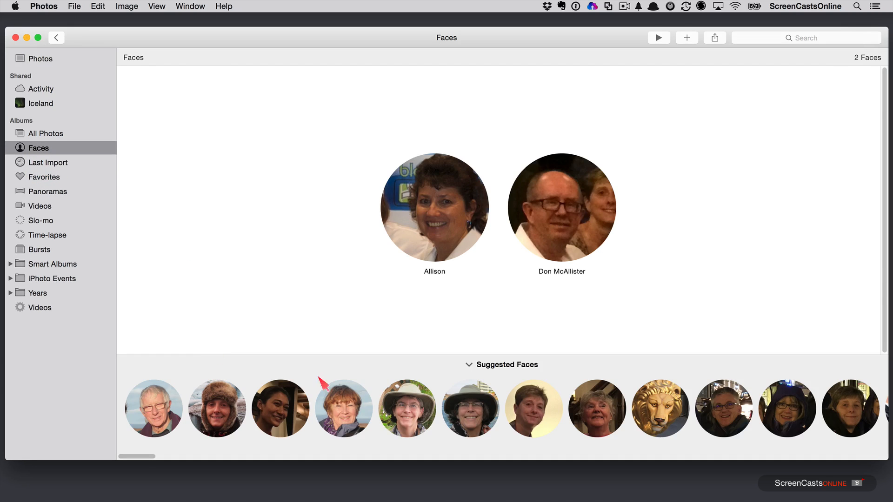
Name the fifth suggested face, the woman in the light wide-brimmed hat, with her first name.
double_click(415, 421)
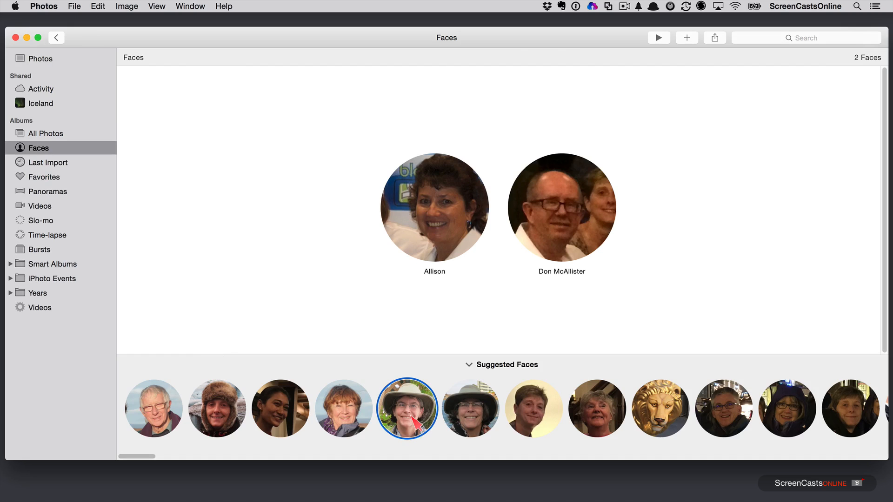
type("Wen")
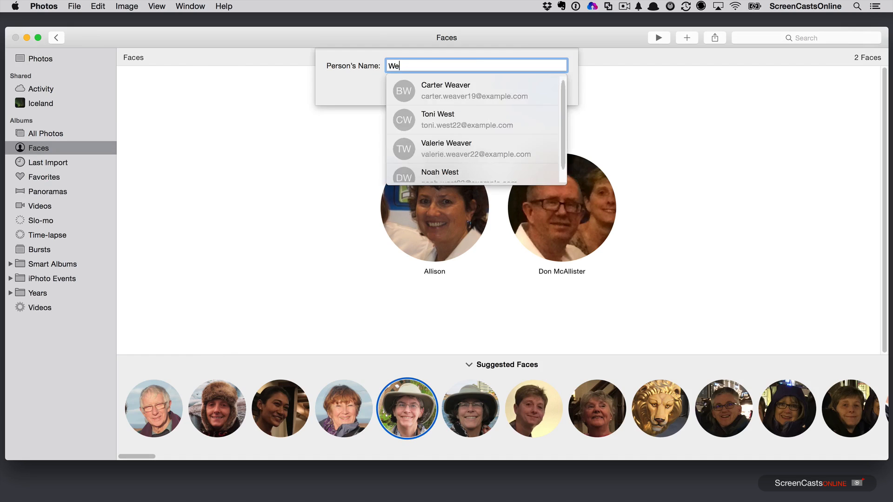
key("Return")
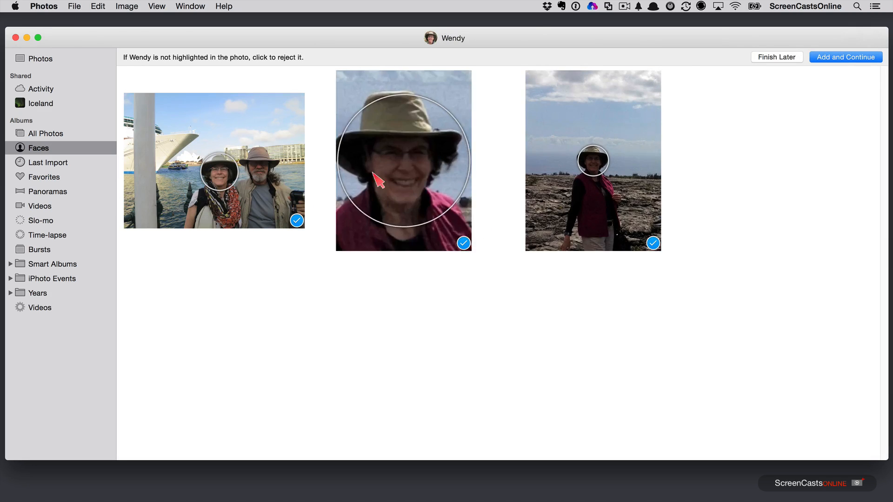
Accept three batches of suggested photos for the woman in the hat, leave the rest unreviewed and complete the summary.
left_click(835, 56)
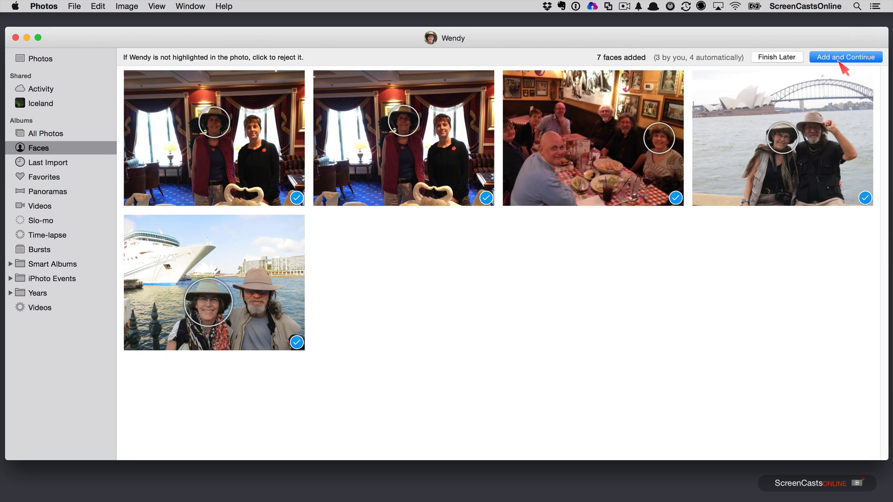
left_click(845, 63)
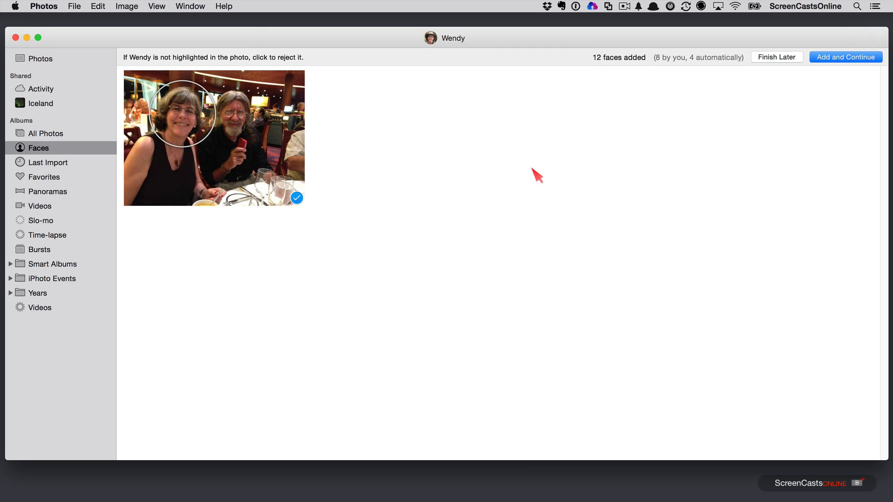
left_click(844, 60)
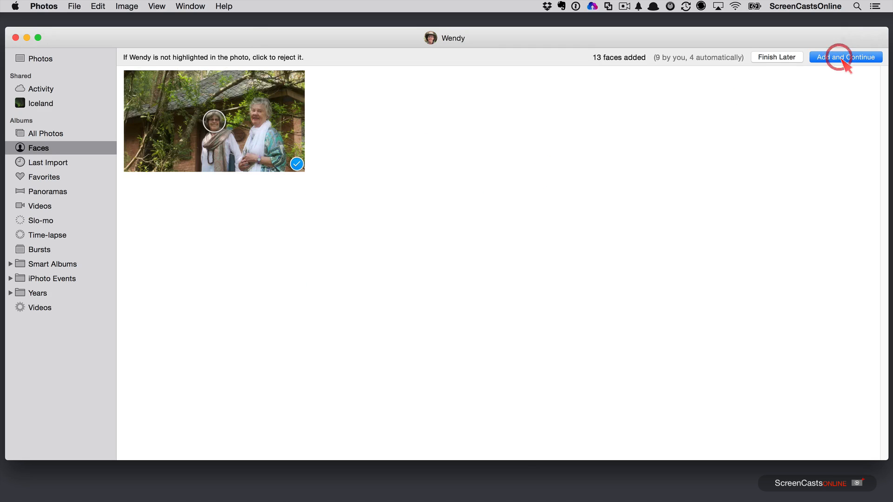
left_click(782, 60)
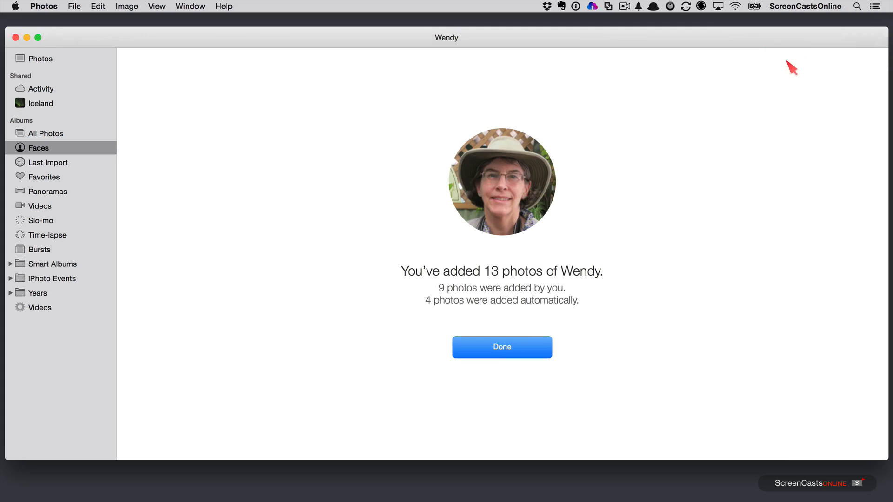
left_click(514, 351)
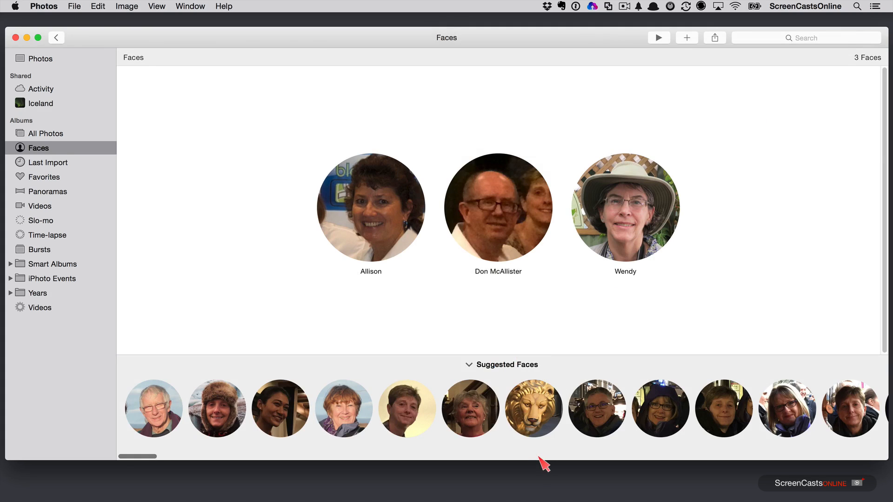
Open the restaurant photo of the couple from All Photos and turn on face names.
left_click(59, 135)
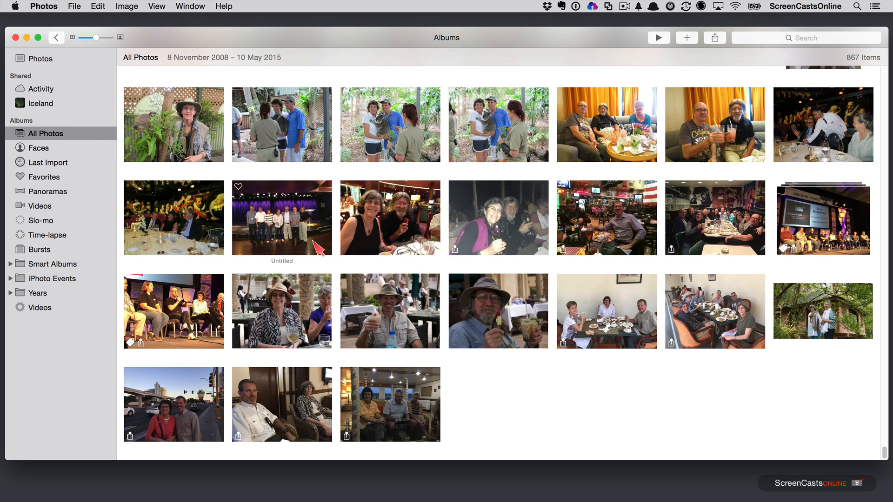
left_click(395, 230)
double_click(396, 231)
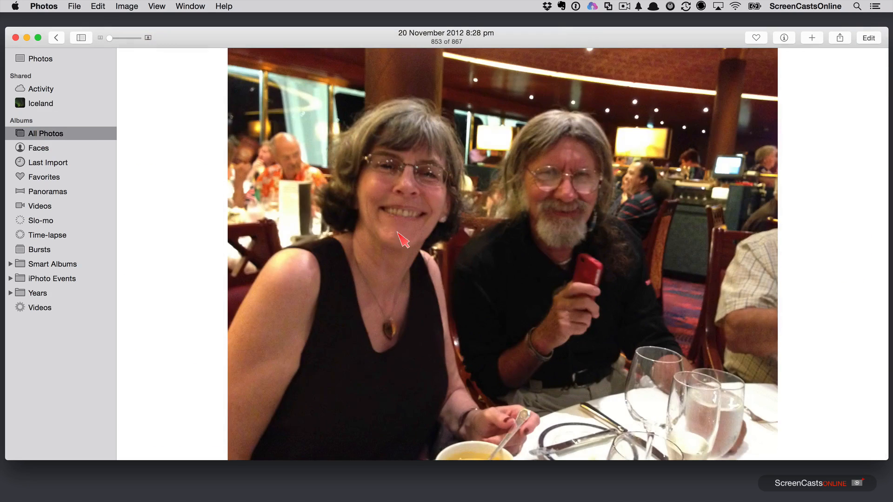
left_click(157, 6)
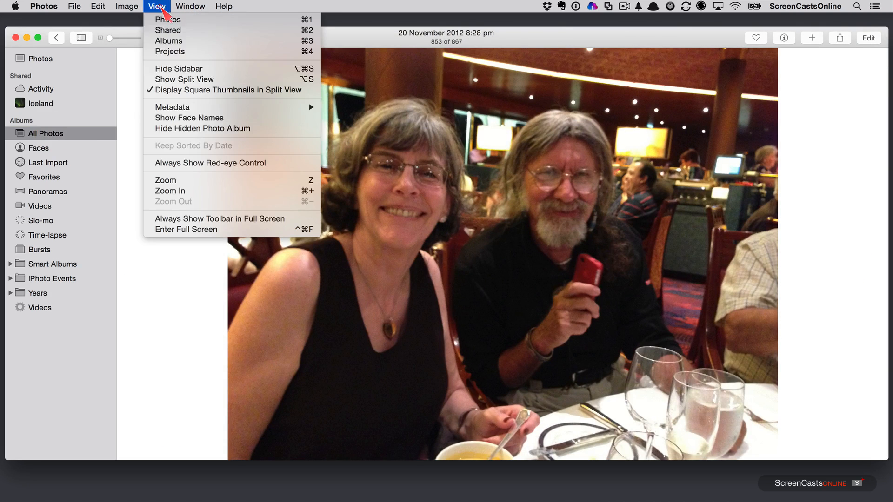
left_click(188, 120)
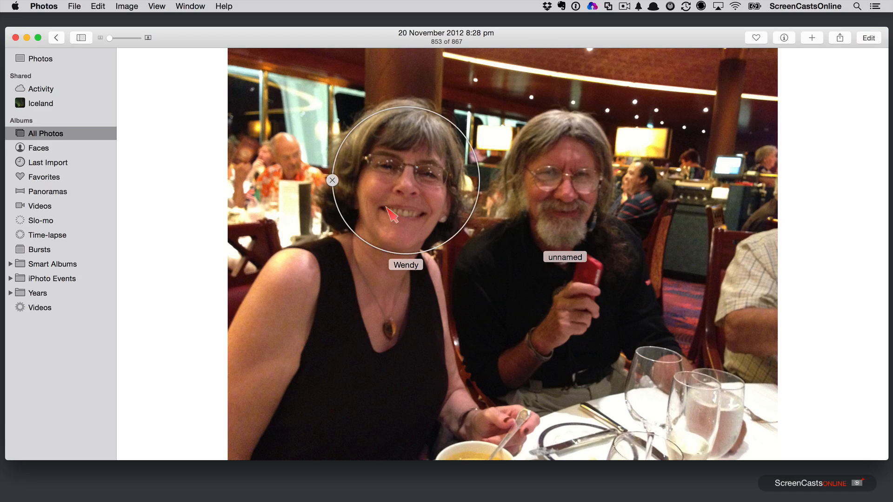
Label the unnamed bearded man in the couple's restaurant photo with his first name.
mouse_move(572, 261)
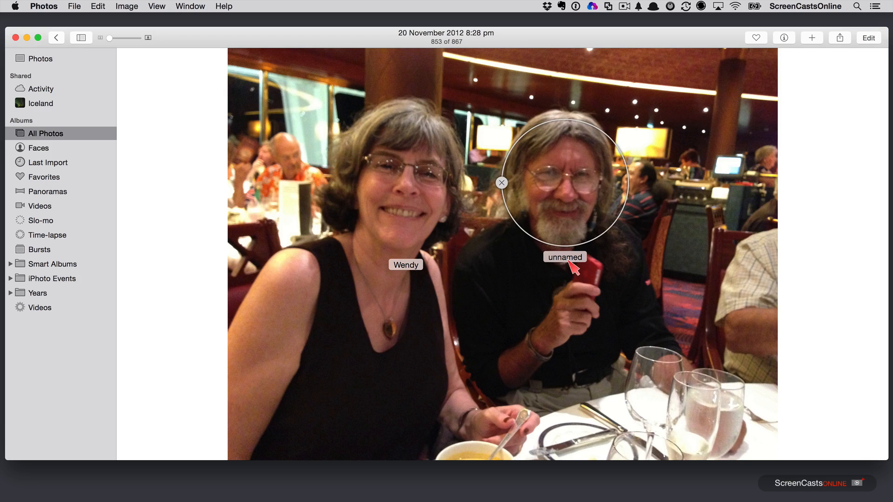
key("Escape")
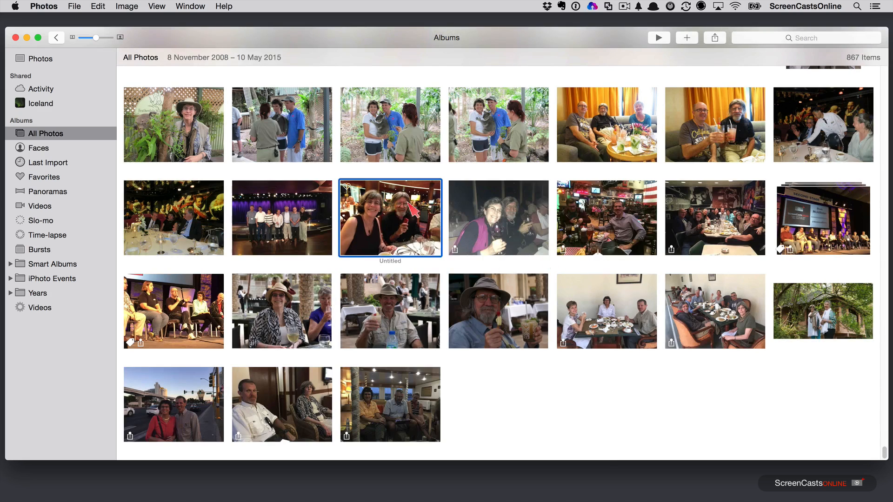
double_click(373, 206)
left_click(559, 259)
type("Wally")
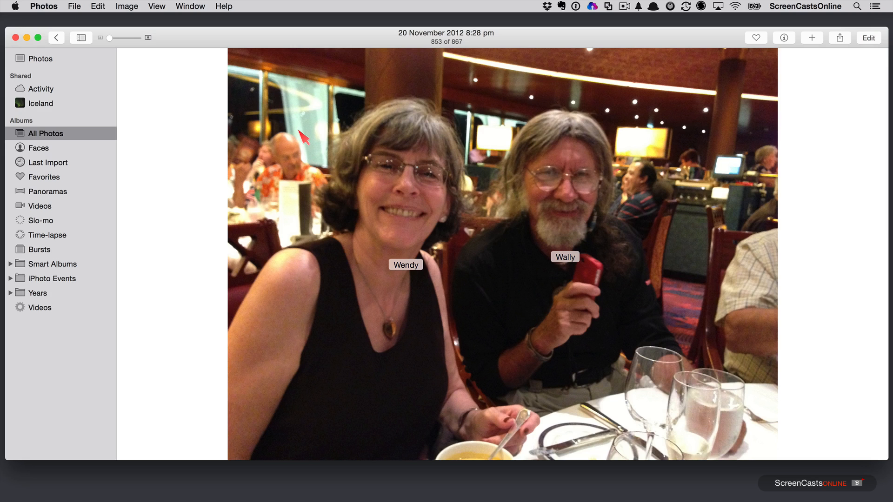
Show the photo's info and add a face marker over the man in the orange shirt in the background.
key("super+i")
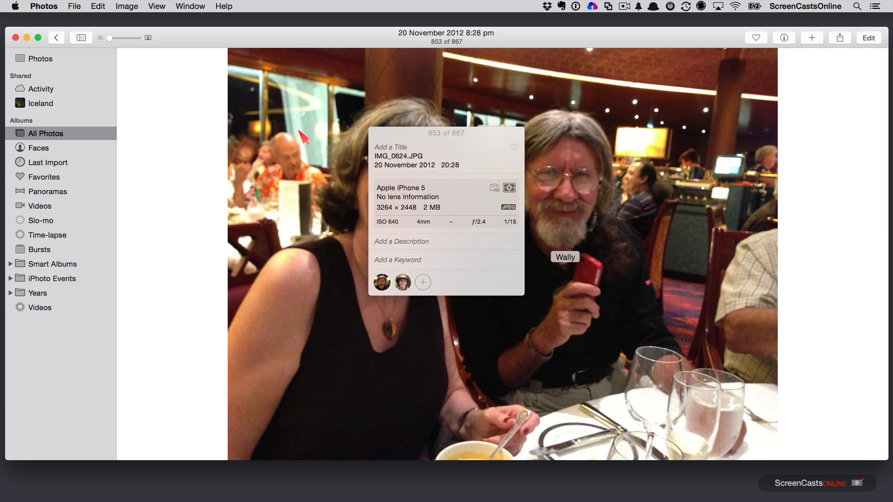
left_click_drag(428, 134, 89, 100)
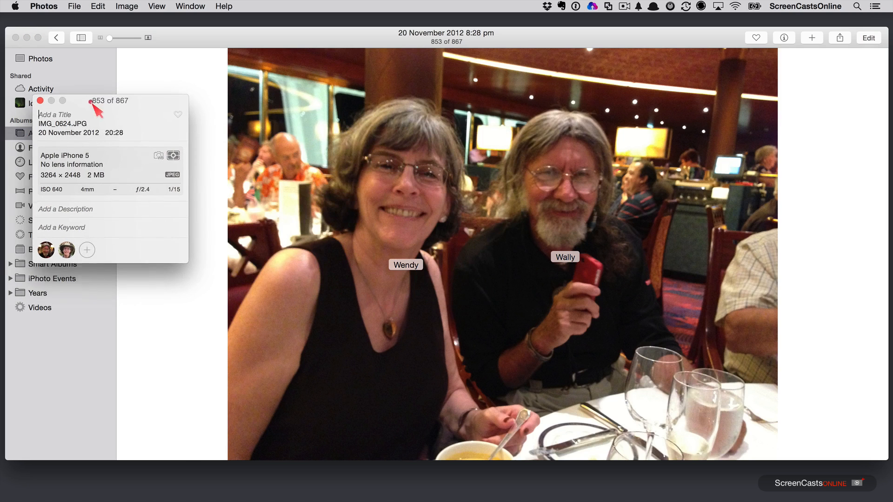
left_click(87, 249)
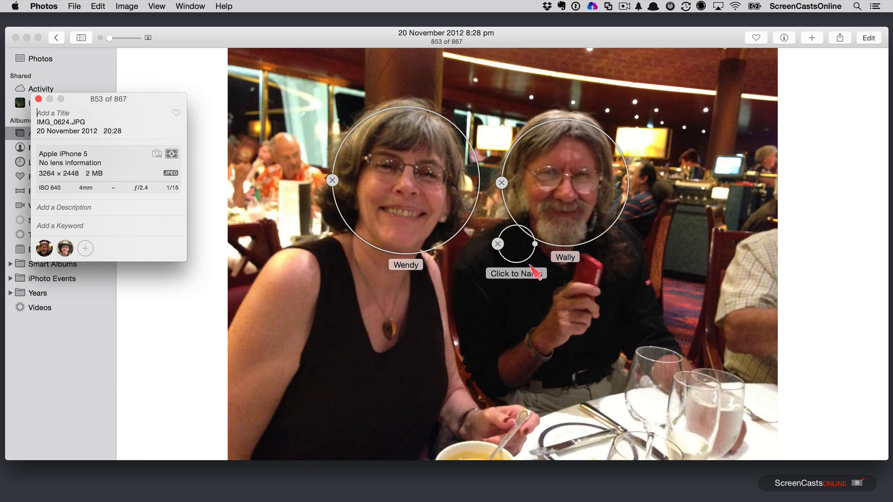
left_click_drag(522, 269, 287, 182)
Label the added face marker with the background man's first name and close the photo's info.
left_click(285, 198)
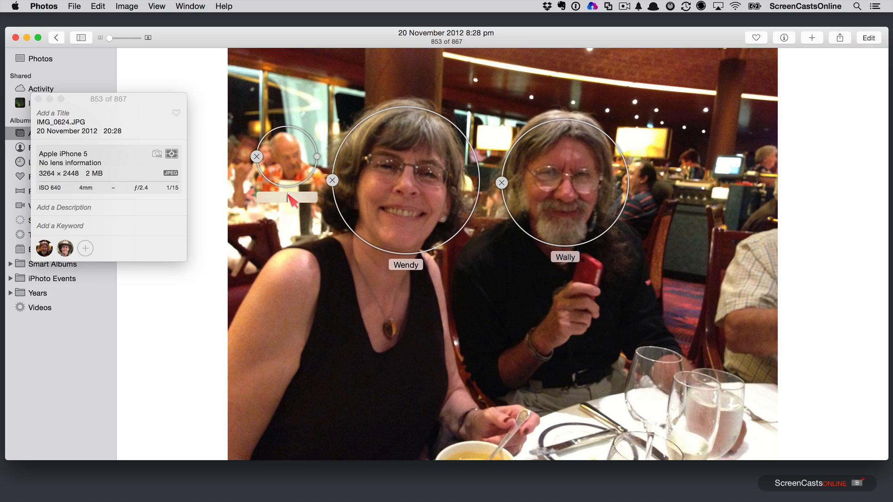
type("Joe")
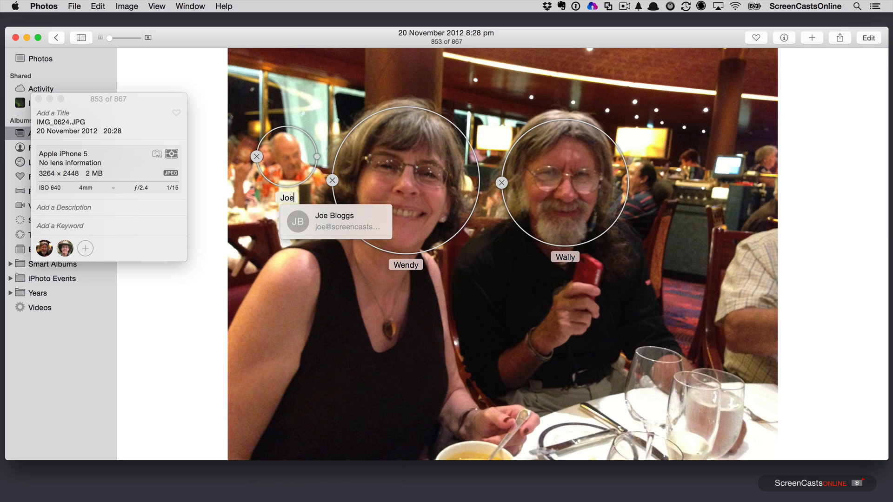
key("Return")
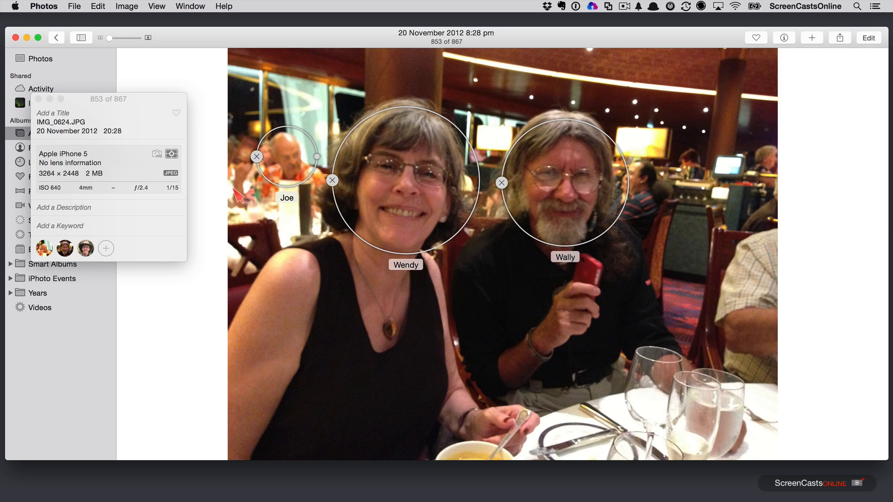
left_click(188, 65)
left_click(39, 99)
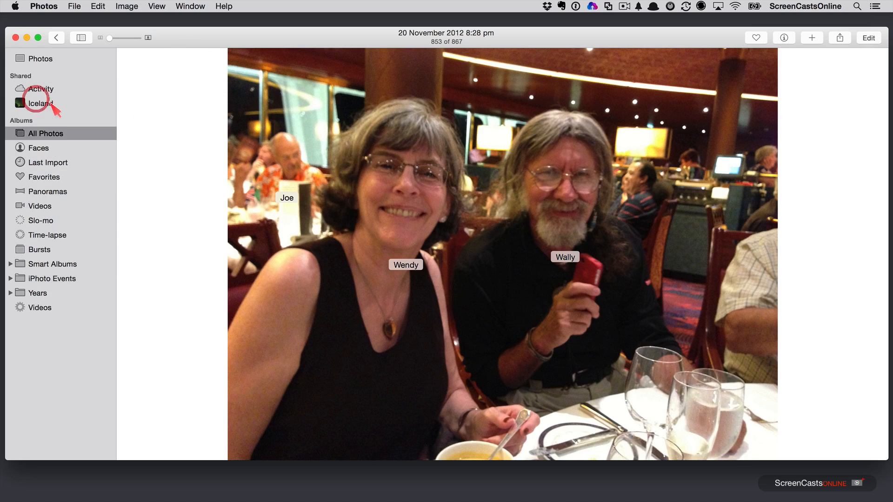
In the Faces album, move the man in the orange shirt out of the large favorite faces to the smaller faces below.
left_click(52, 150)
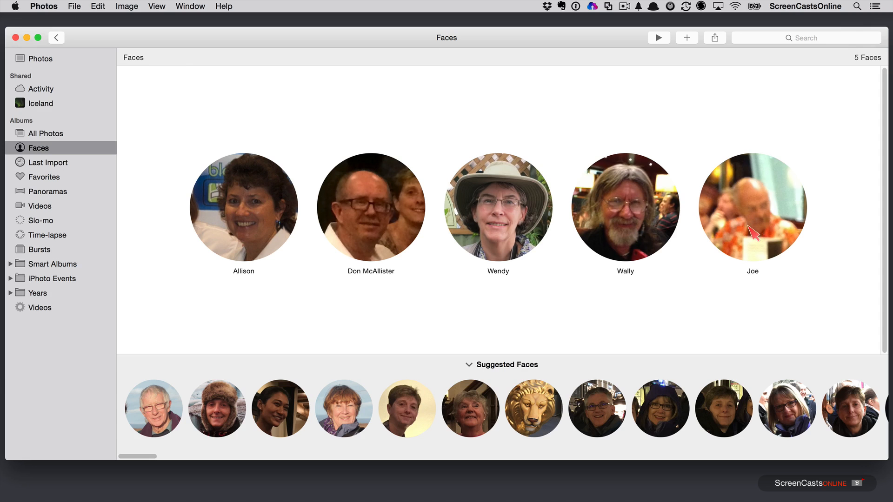
left_click(748, 217)
left_click_drag(748, 217, 343, 361)
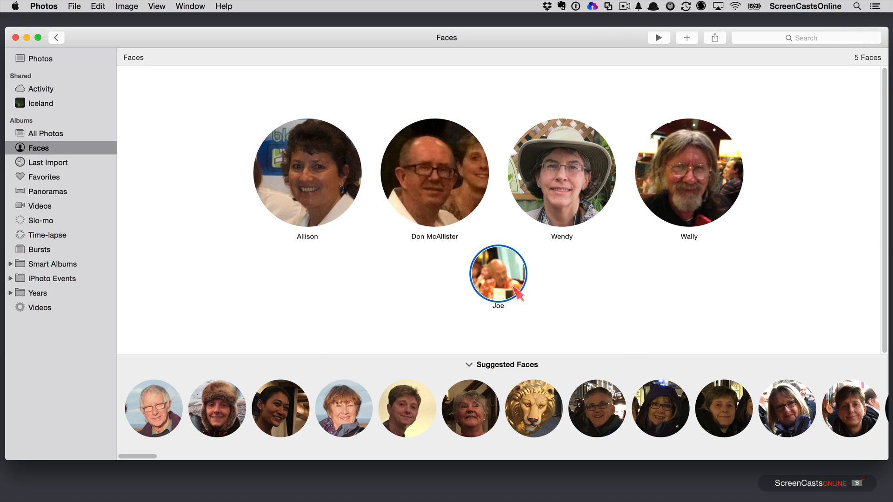
left_click_drag(498, 280, 488, 333)
Name the suggested face of the smiling man in the grey cap with his first name.
left_click_drag(154, 458, 238, 468)
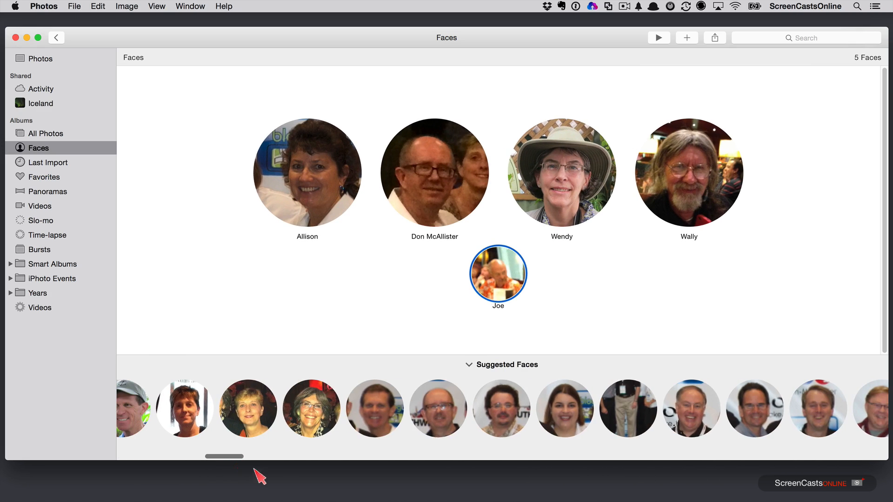
left_click(138, 423)
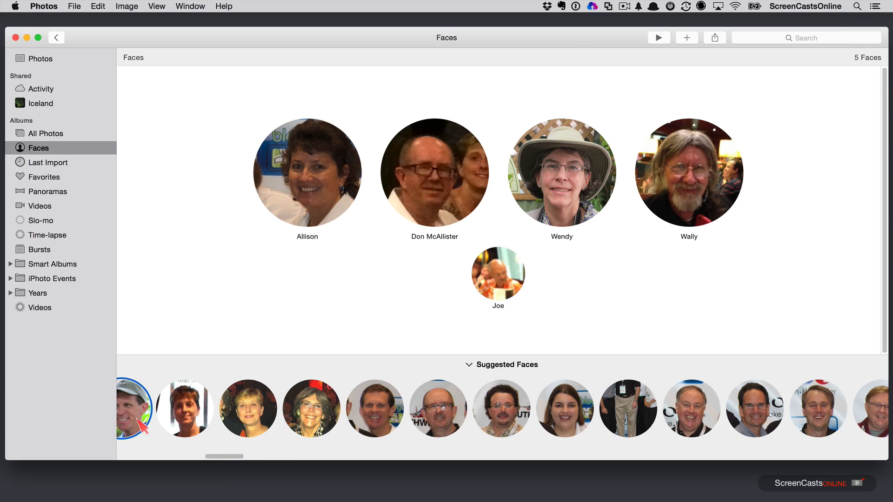
type("Steve")
key("Return")
key("Return")
left_click(496, 349)
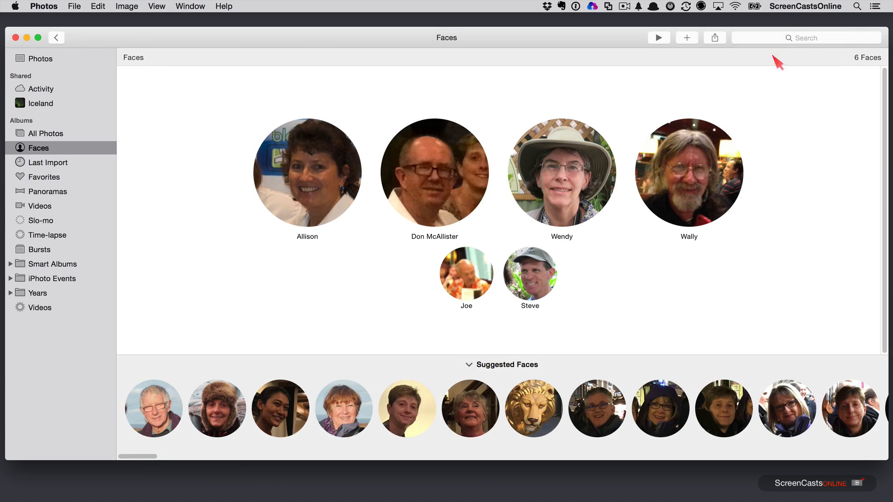
Make the man in the cap a large favorite face before the woman in the hat, and view his photos.
left_click_drag(533, 275, 496, 169)
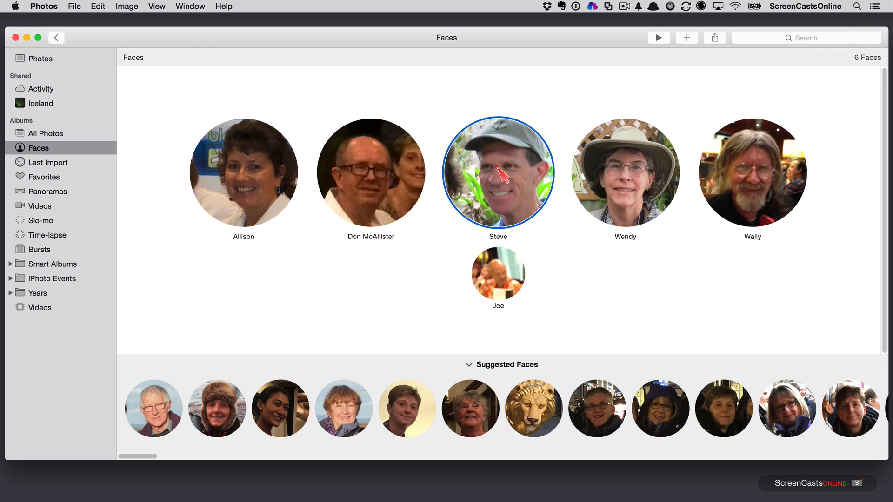
double_click(500, 173)
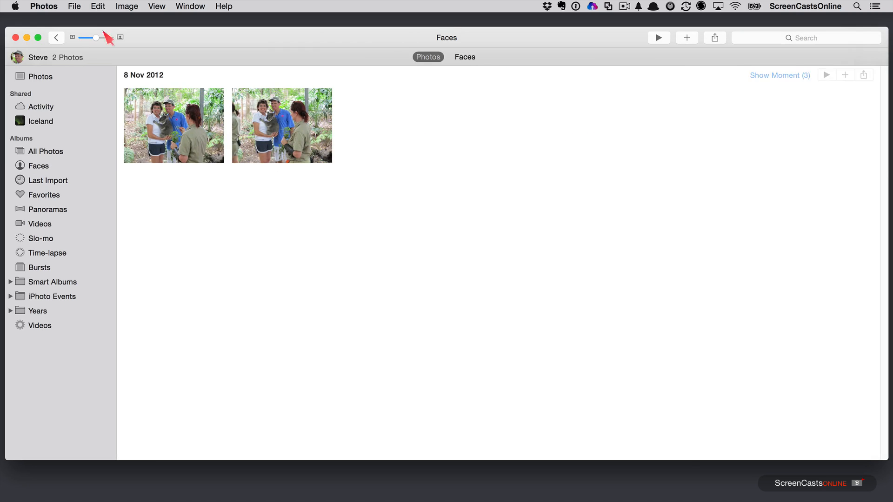
left_click(56, 41)
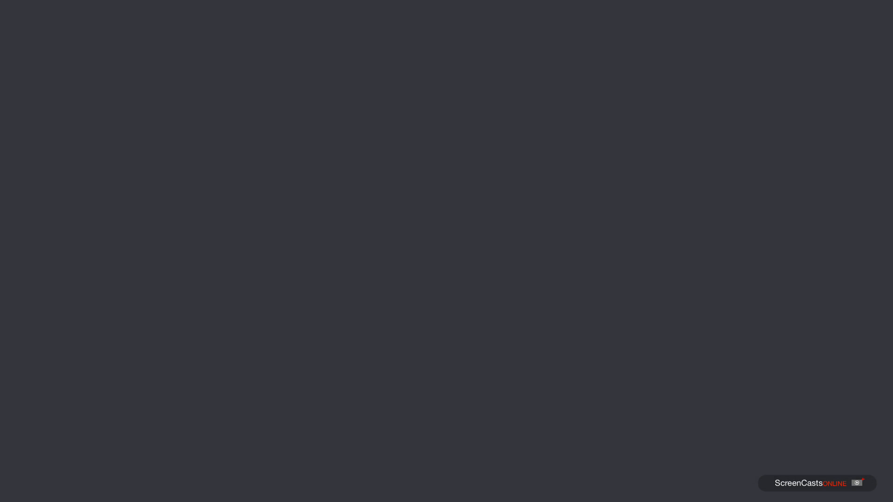